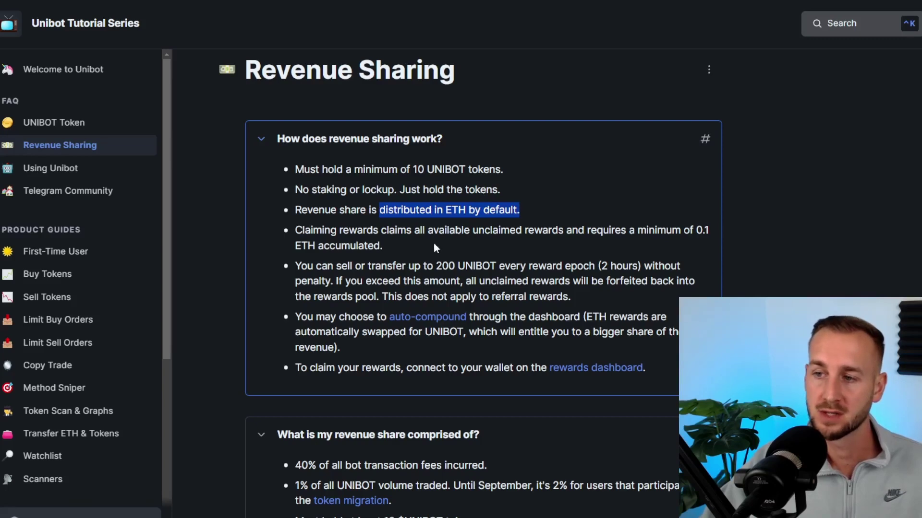
Read the Revenue Sharing FAQ on how revenue sharing and auto-compounding work, highlighting the line about auto-compounding tax
{"action": "left_click", "coordinate": [433, 243]}
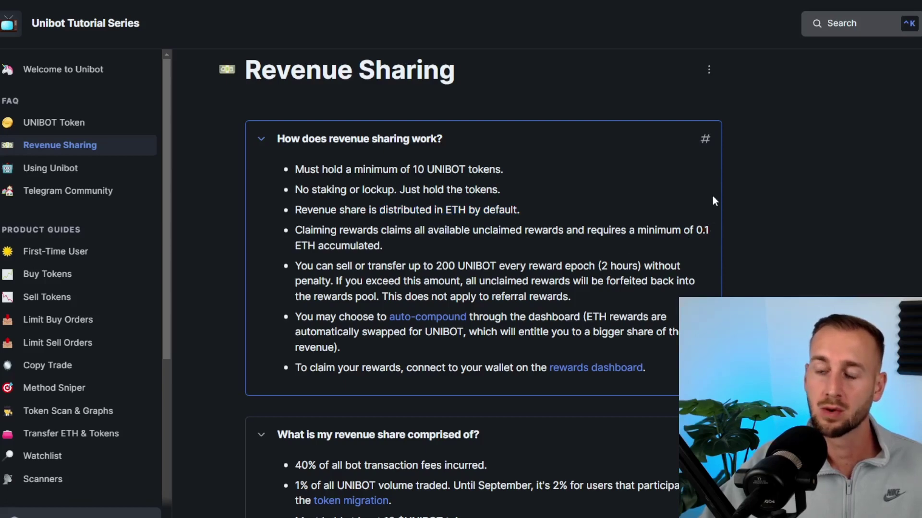
{"action": "scroll", "coordinate": [713, 201], "scroll_direction": "down", "scroll_amount": 1}
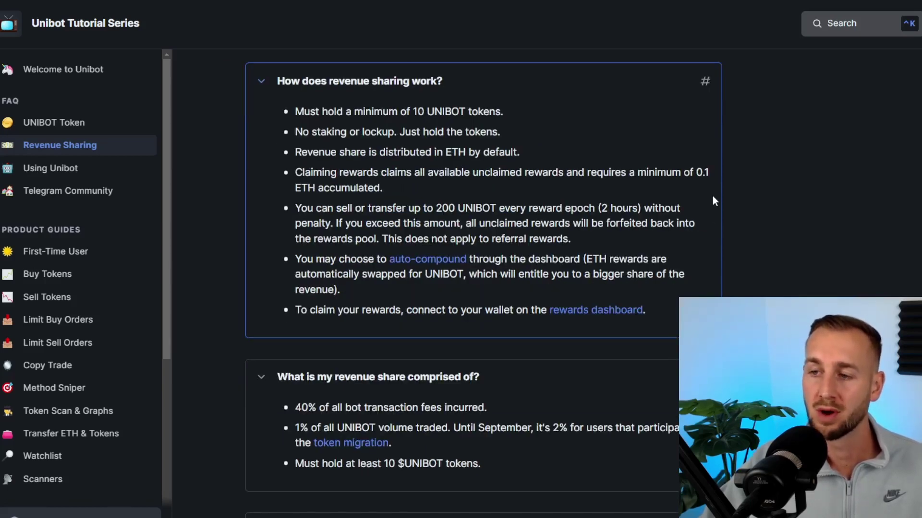
{"action": "scroll", "coordinate": [712, 201], "scroll_direction": "down", "scroll_amount": 5}
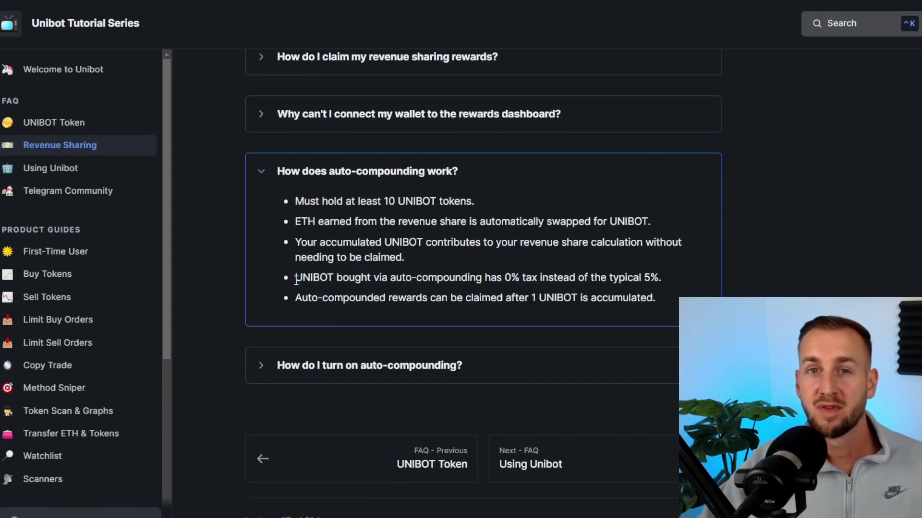
{"action": "left_click_drag", "start_coordinate": [294, 278], "coordinate": [661, 279]}
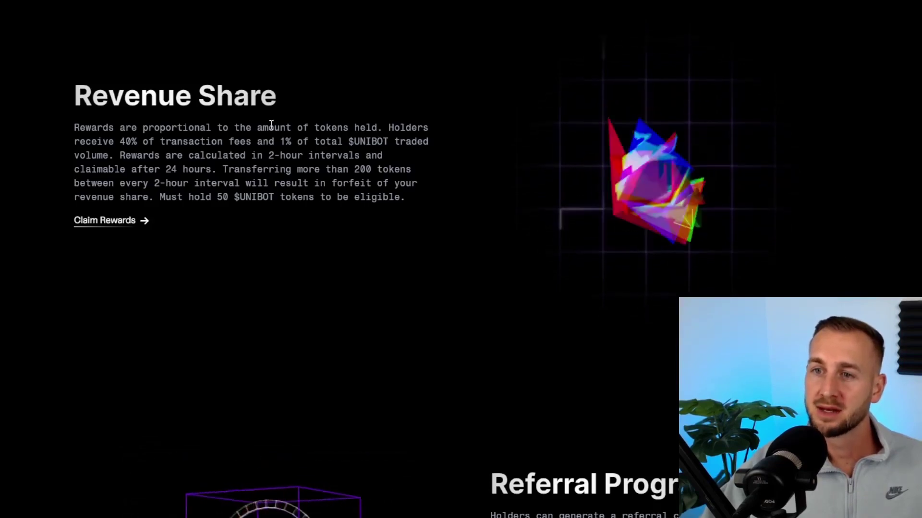
Switch to the Unibot website and review its Revenue Share and Referral Program sections
{"action": "scroll", "coordinate": [257, 136], "scroll_direction": "down", "scroll_amount": 7}
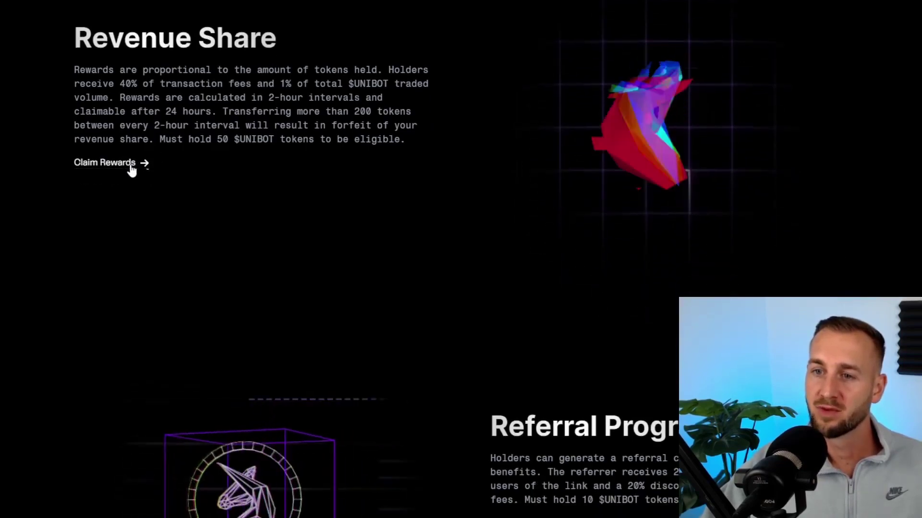
{"action": "scroll", "coordinate": [428, 115], "scroll_direction": "down", "scroll_amount": 1}
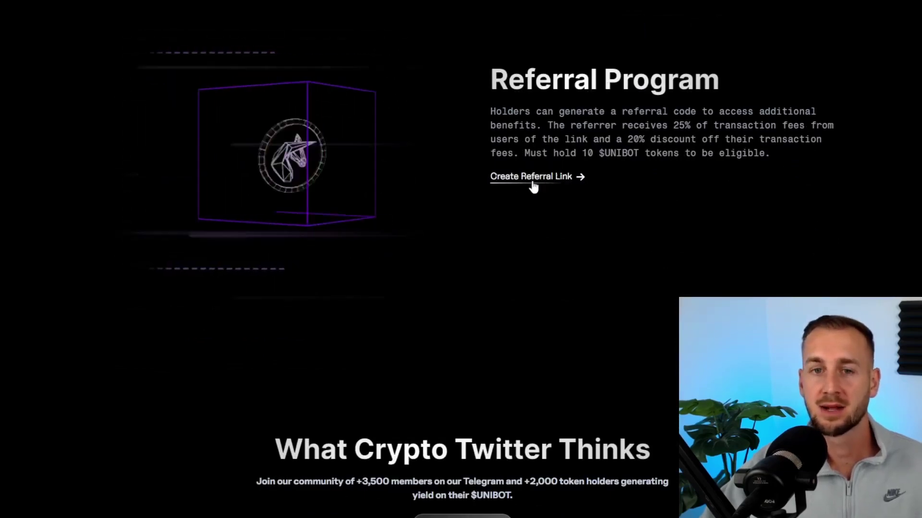
{"action": "scroll", "coordinate": [523, 197], "scroll_direction": "up", "scroll_amount": 6}
{"action": "scroll", "coordinate": [514, 195], "scroll_direction": "up", "scroll_amount": 2}
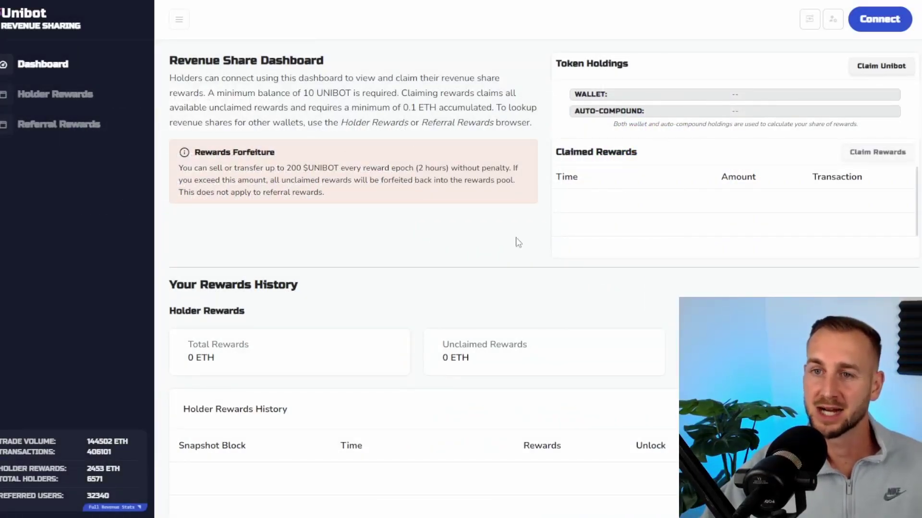
Look through the Holder Rewards and Referral Rewards pages of the revenue sharing site and return to the Dashboard
{"action": "left_click", "coordinate": [64, 72]}
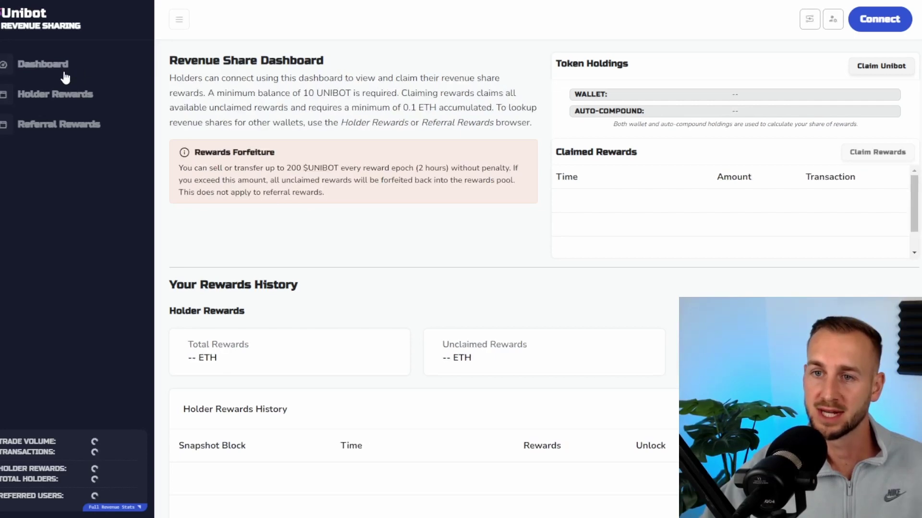
{"action": "left_click", "coordinate": [63, 96]}
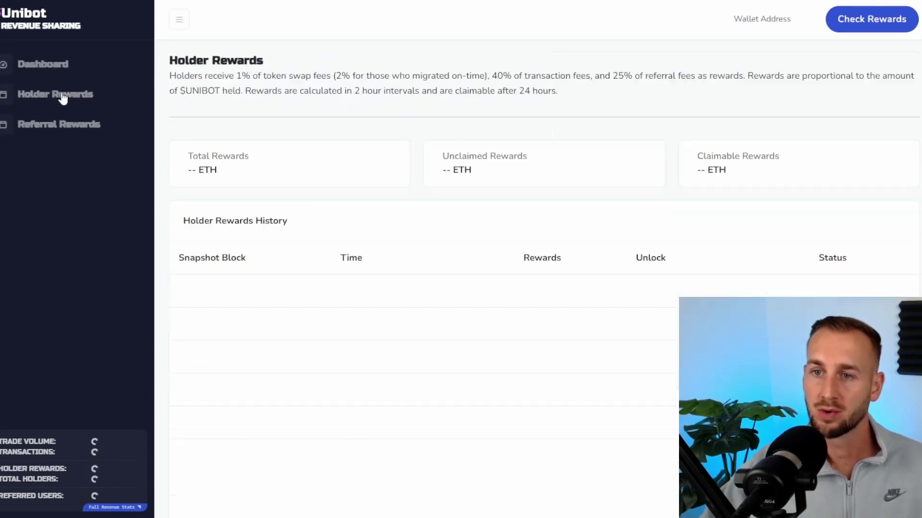
{"action": "left_click", "coordinate": [60, 126]}
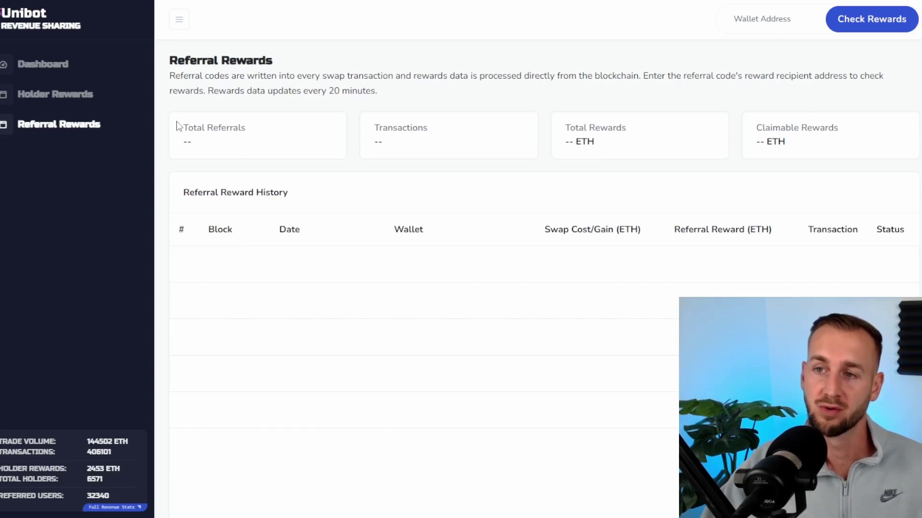
{"action": "left_click", "coordinate": [23, 96]}
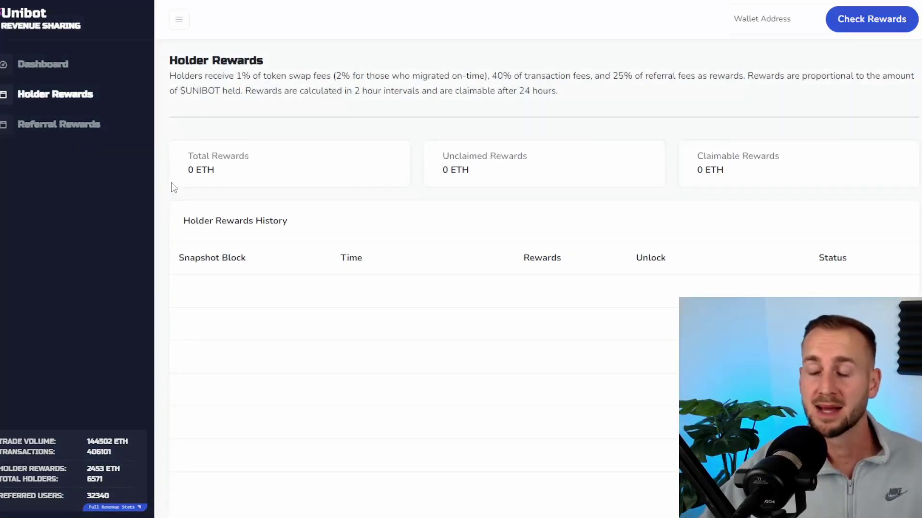
{"action": "left_click", "coordinate": [61, 69]}
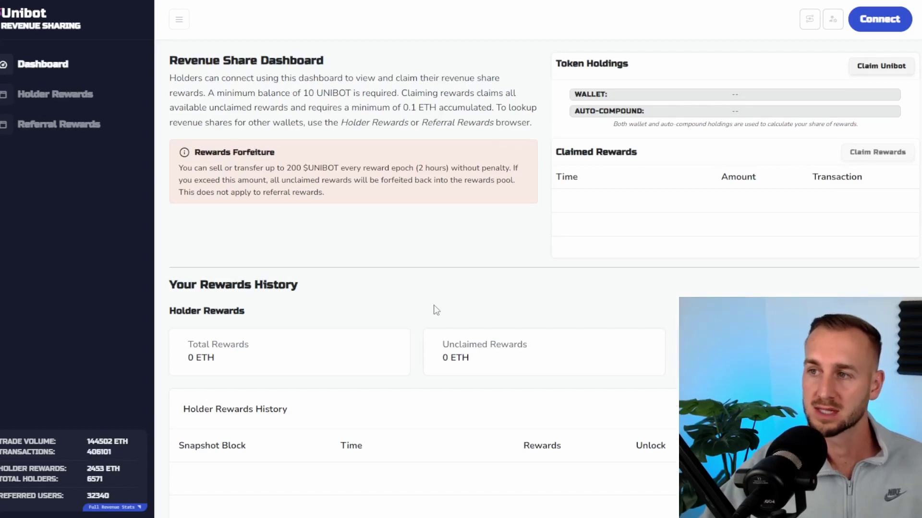
Switch to Telegram, bring up the Unibot Sniper bot's main menu with /menu, and open its Settings
{"action": "key", "text": "alt+Tab"}
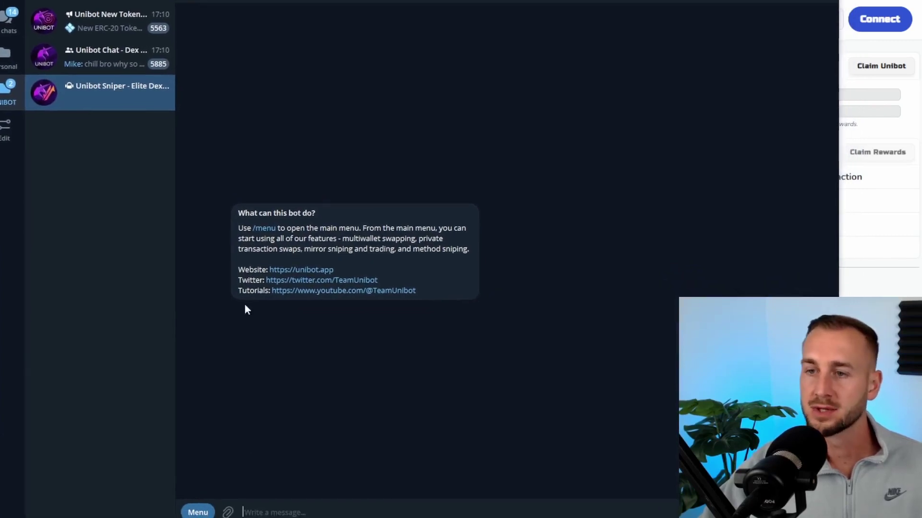
{"action": "left_click", "coordinate": [192, 512]}
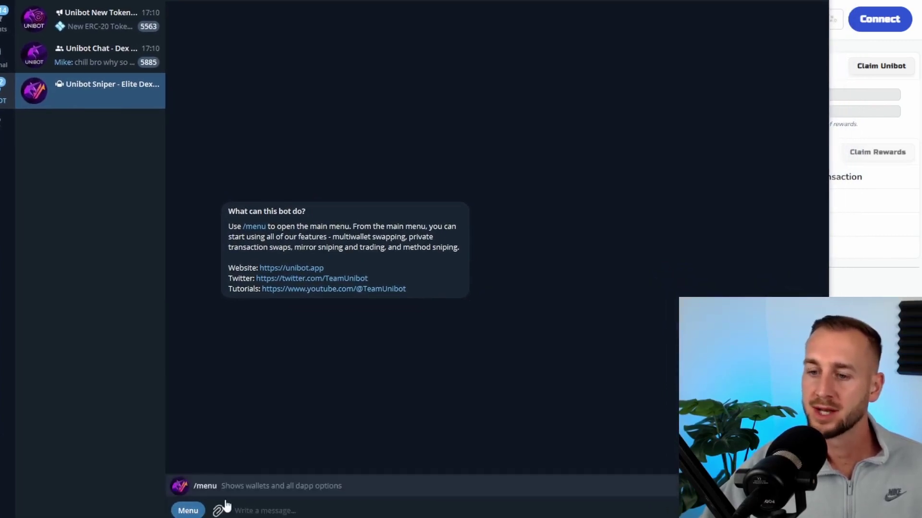
{"action": "left_click", "coordinate": [251, 487]}
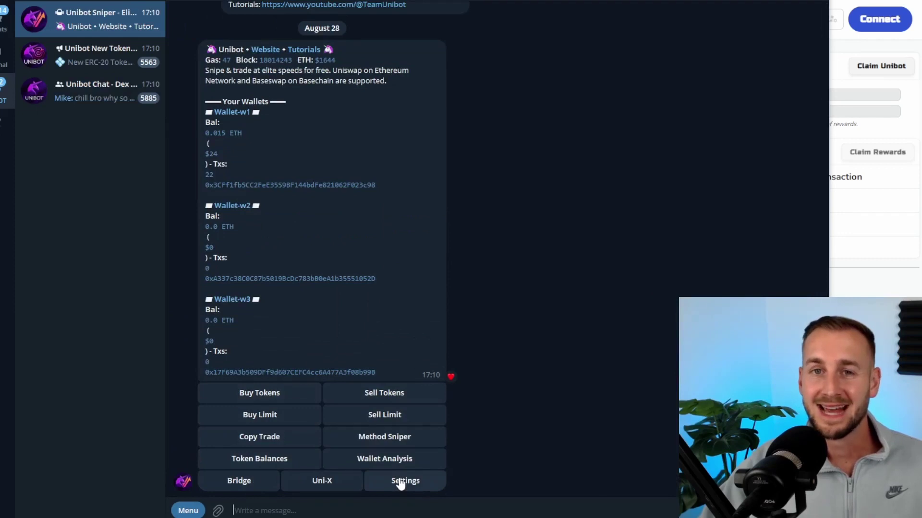
{"action": "left_click", "coordinate": [403, 481]}
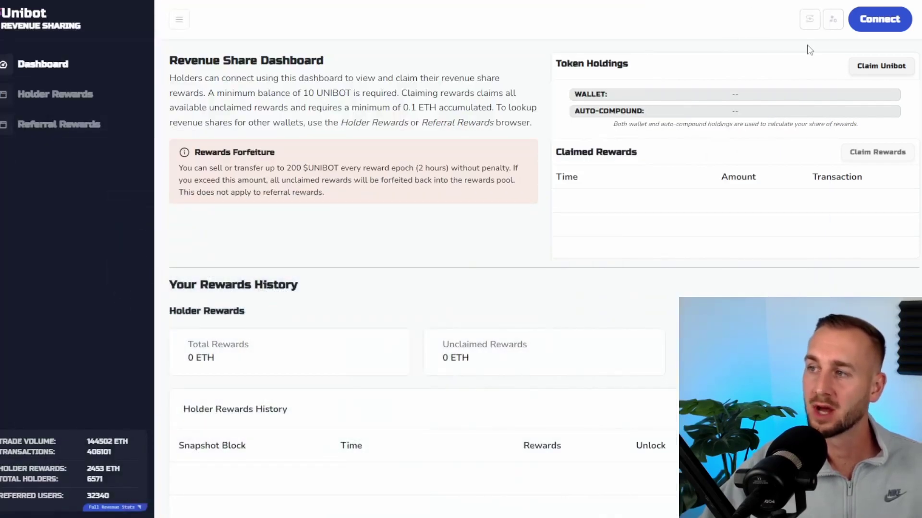
{"action": "left_click", "coordinate": [874, 27]}
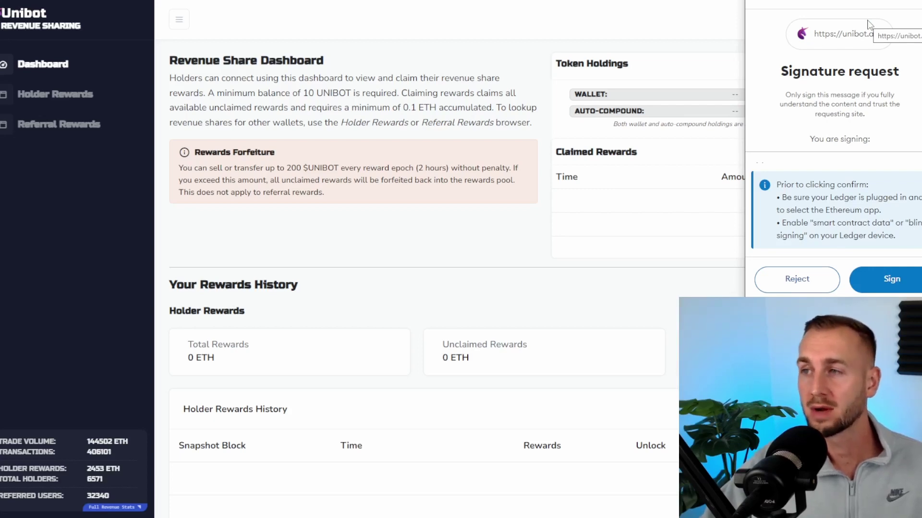
{"action": "left_click", "coordinate": [871, 2]}
{"action": "left_click", "coordinate": [748, 288]}
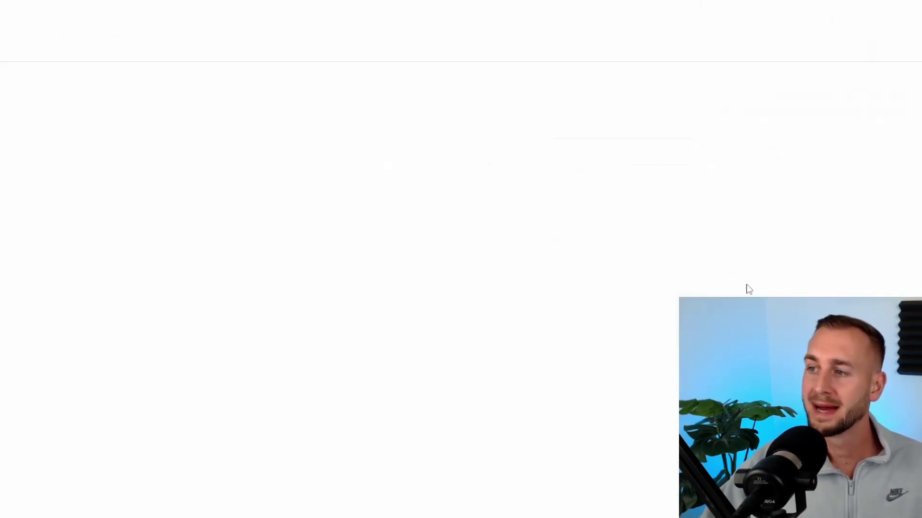
{"action": "scroll", "coordinate": [573, 164], "scroll_direction": "down", "scroll_amount": 2}
{"action": "scroll", "coordinate": [574, 162], "scroll_direction": "down", "scroll_amount": 2}
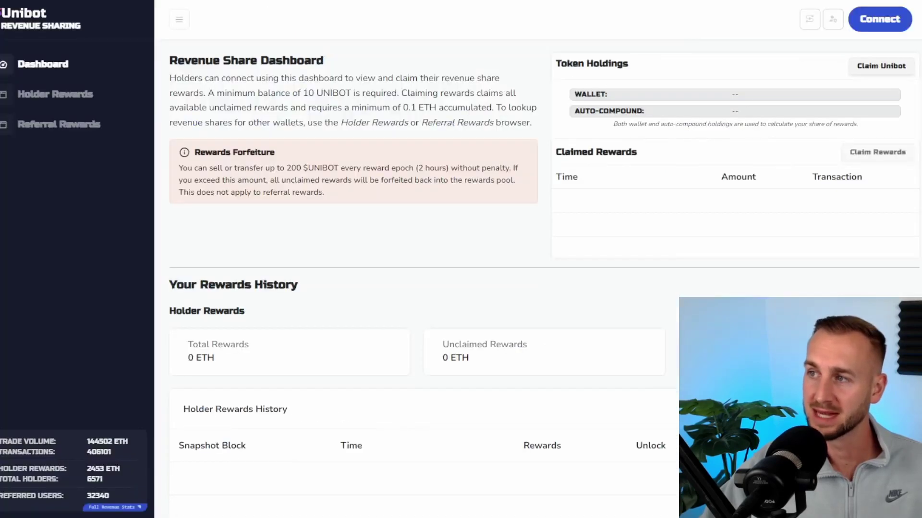
Connect the wallet to the Revenue Share Dashboard by signing the request, and generate the Telegram bot's wallet-link code with MetaMask
{"action": "left_click", "coordinate": [880, 20]}
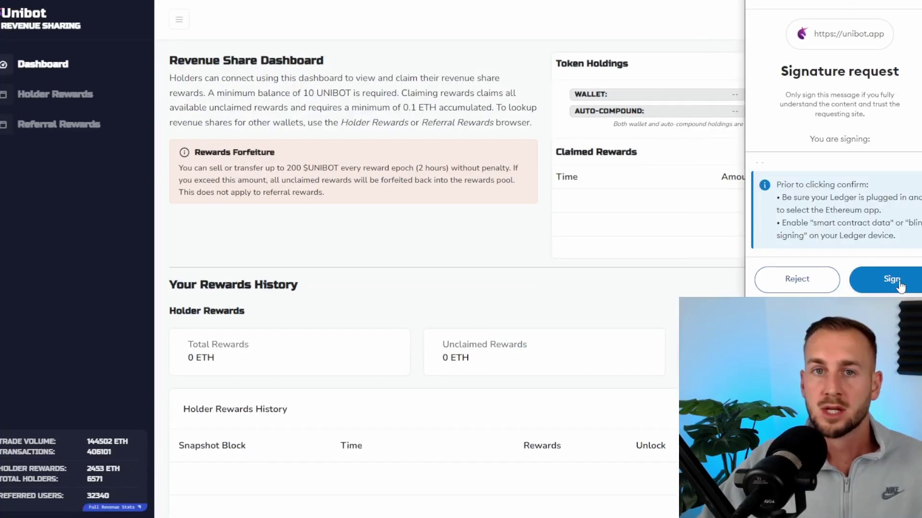
{"action": "left_click", "coordinate": [899, 283]}
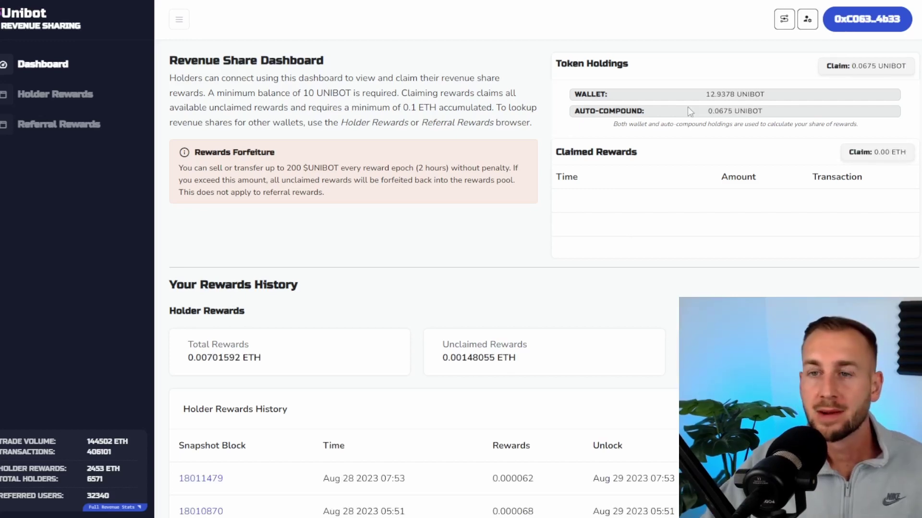
{"action": "left_click", "coordinate": [784, 20]}
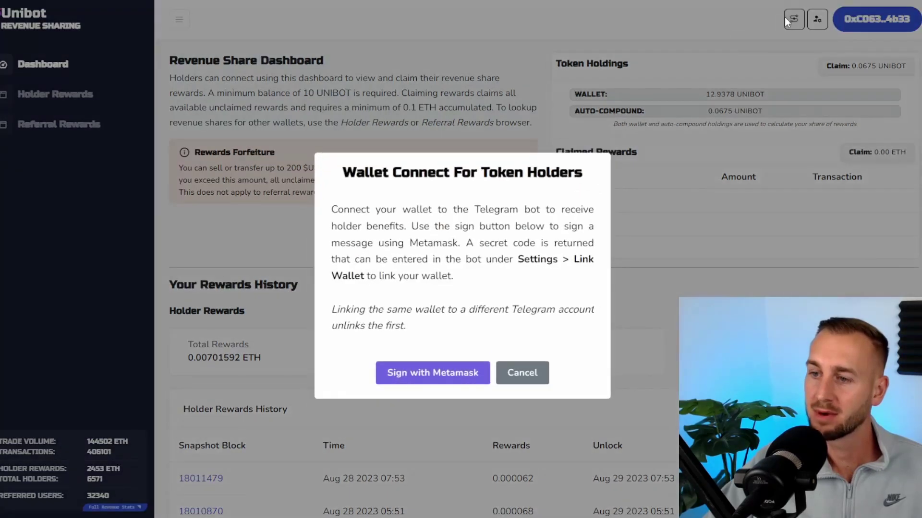
{"action": "left_click", "coordinate": [423, 373]}
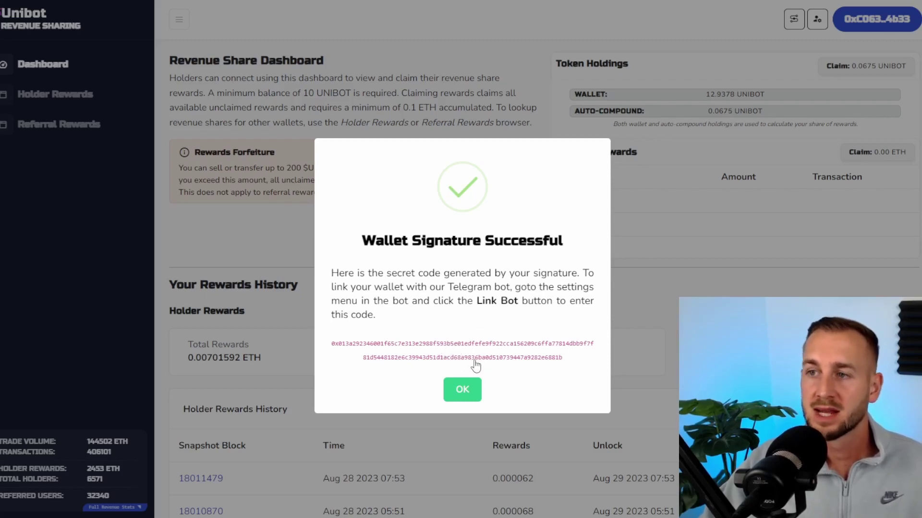
Switch to Telegram to check the linked wallet in the bot's User Settings, and return to the rewards dashboard
{"action": "key", "text": "alt+Tab"}
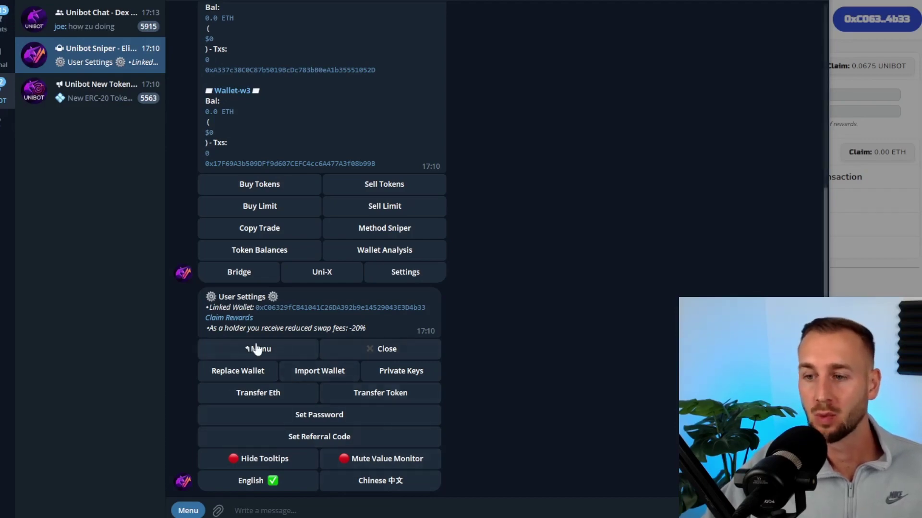
{"action": "double_click", "coordinate": [290, 316]}
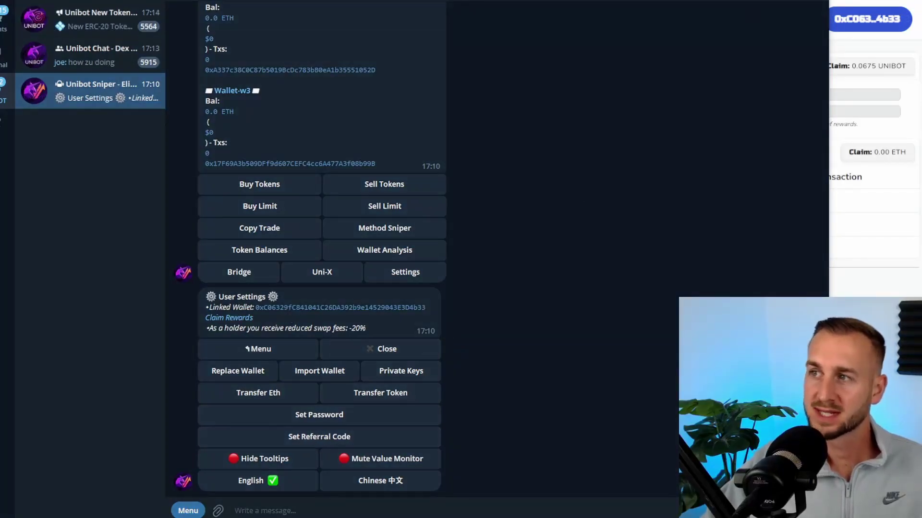
{"action": "key", "text": "alt+Tab"}
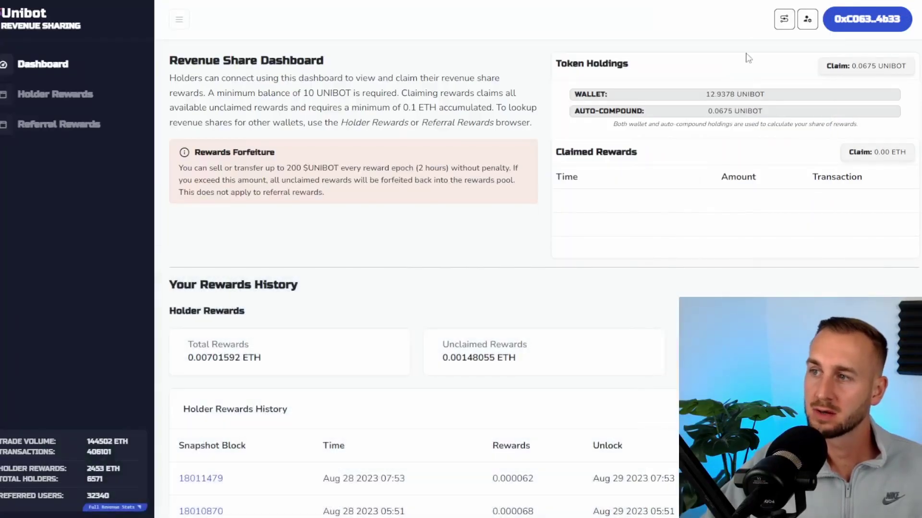
Review the Auto-Compound Rewards option and the referral link in the Rewards Settings, and close them
{"action": "left_click", "coordinate": [808, 20]}
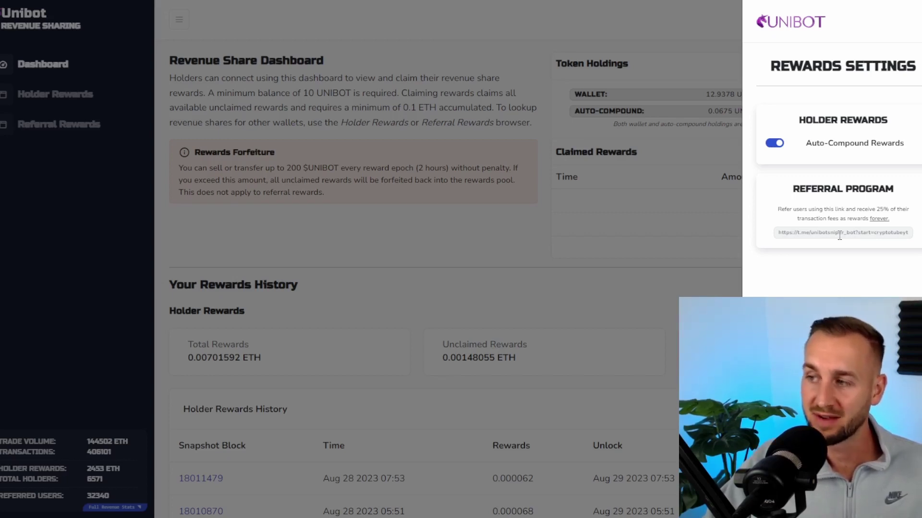
{"action": "triple_click", "coordinate": [849, 233]}
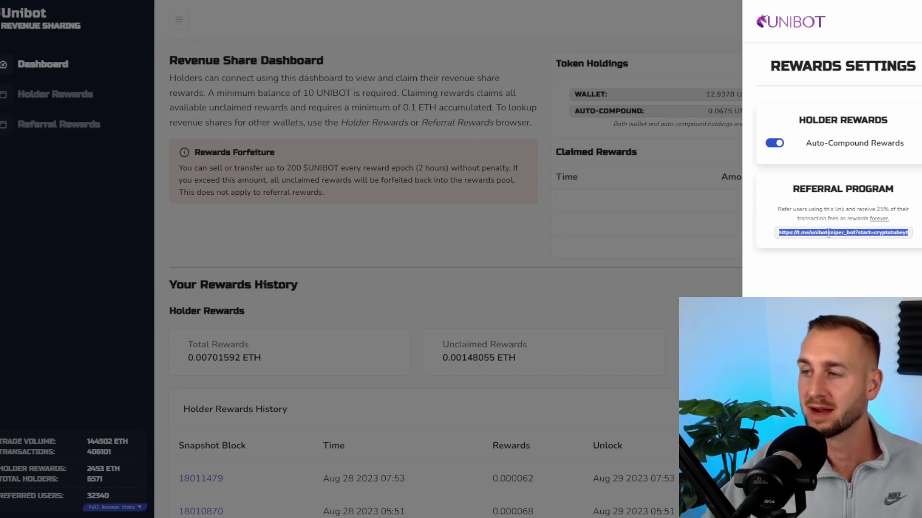
{"action": "left_click", "coordinate": [780, 205]}
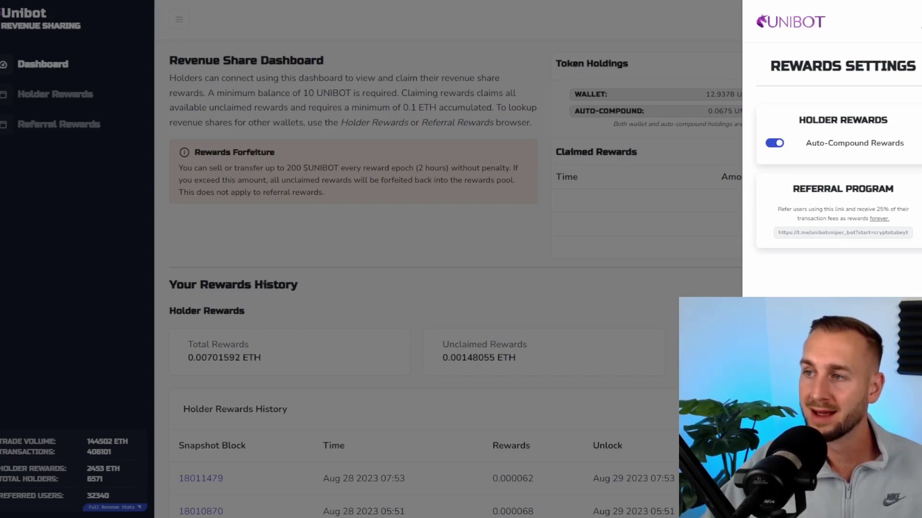
{"action": "left_click", "coordinate": [918, 23]}
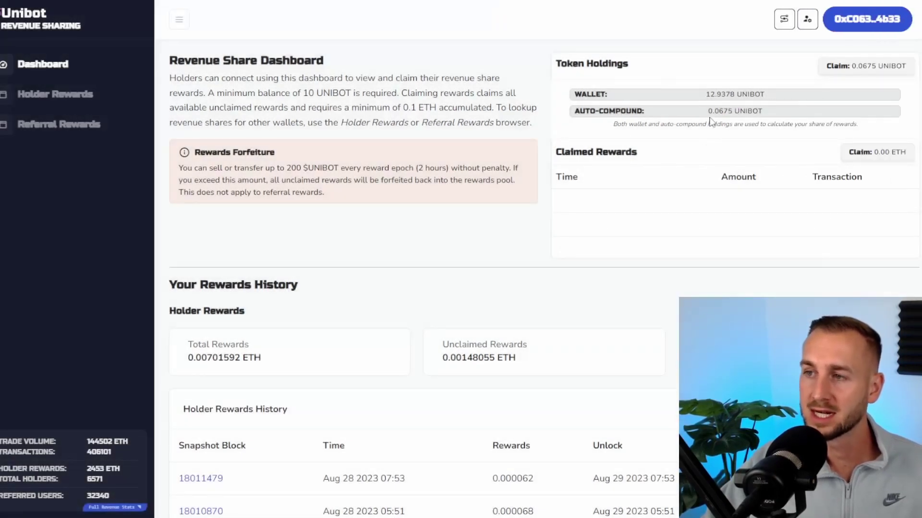
Examine the wallet and auto-compound balances under Token Holdings, and try to claim the auto-compounded UNIBOT
{"action": "left_click_drag", "start_coordinate": [705, 96], "coordinate": [778, 98]}
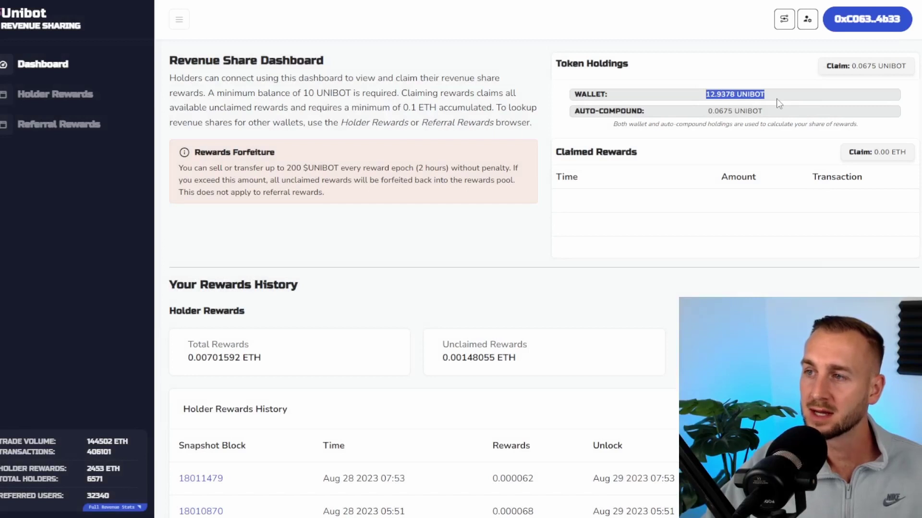
{"action": "left_click", "coordinate": [731, 124]}
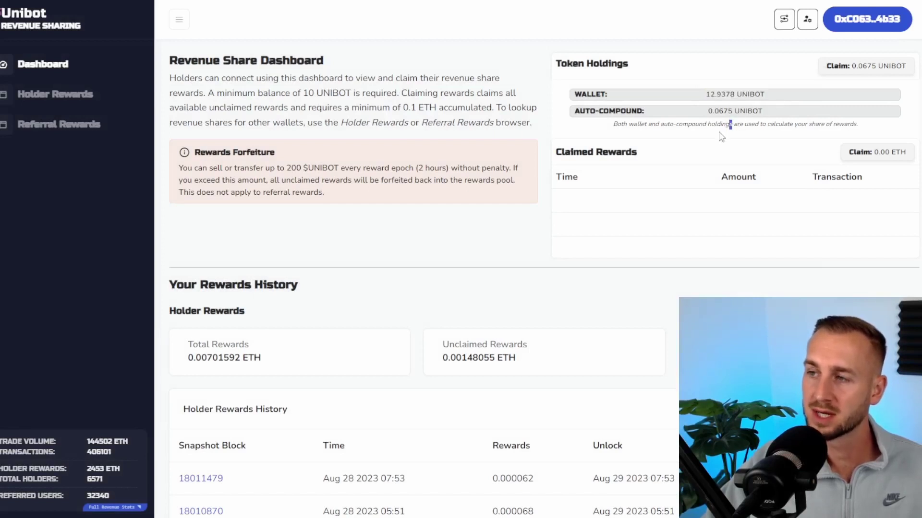
{"action": "left_click_drag", "start_coordinate": [708, 112], "coordinate": [775, 115]}
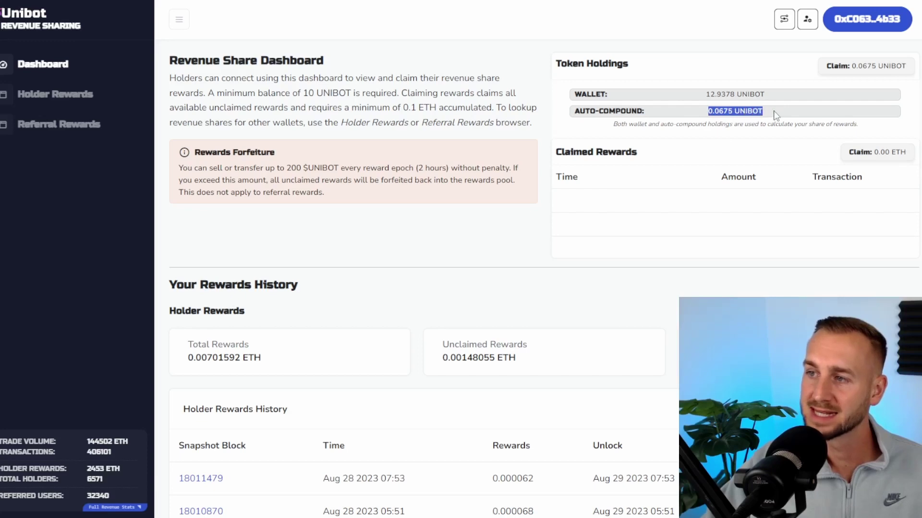
{"action": "left_click", "coordinate": [751, 140]}
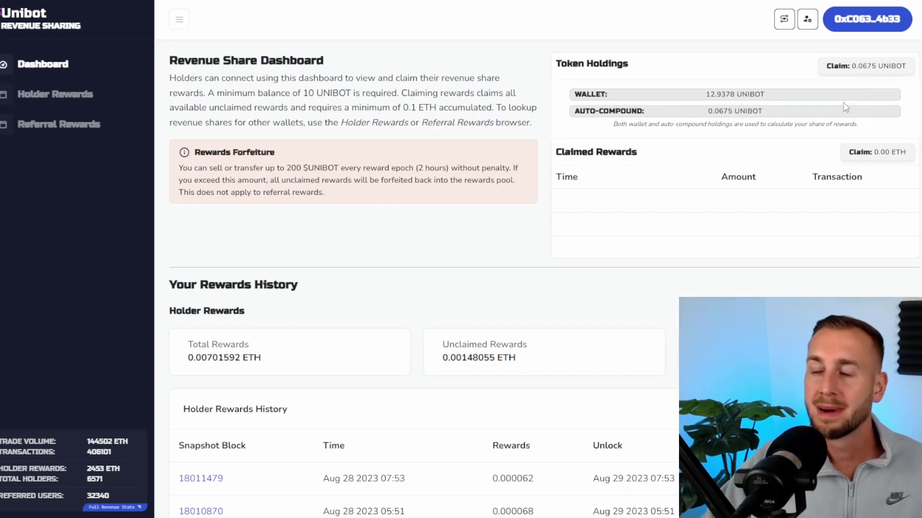
{"action": "left_click", "coordinate": [858, 71]}
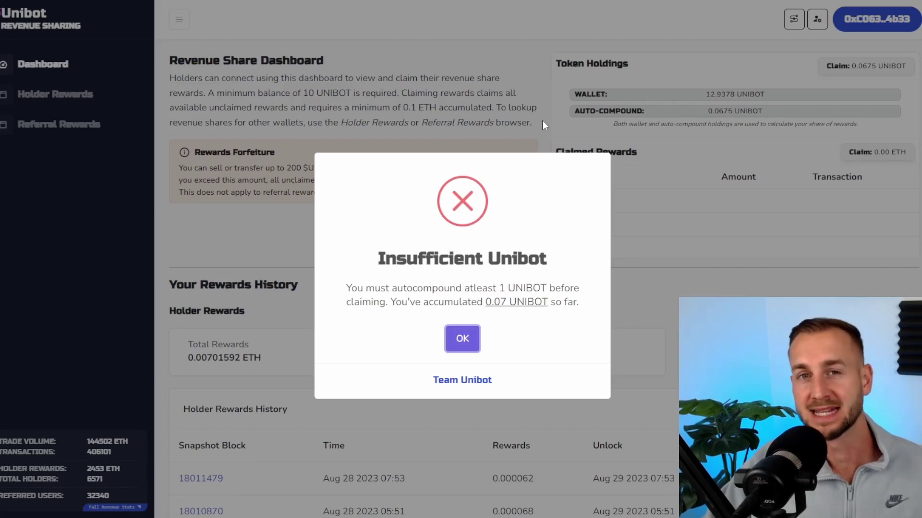
Dismiss the claim message, look up the wallet address under Holder Rewards, and review its rewards history with unlock dates and statuses
{"action": "left_click", "coordinate": [768, 79]}
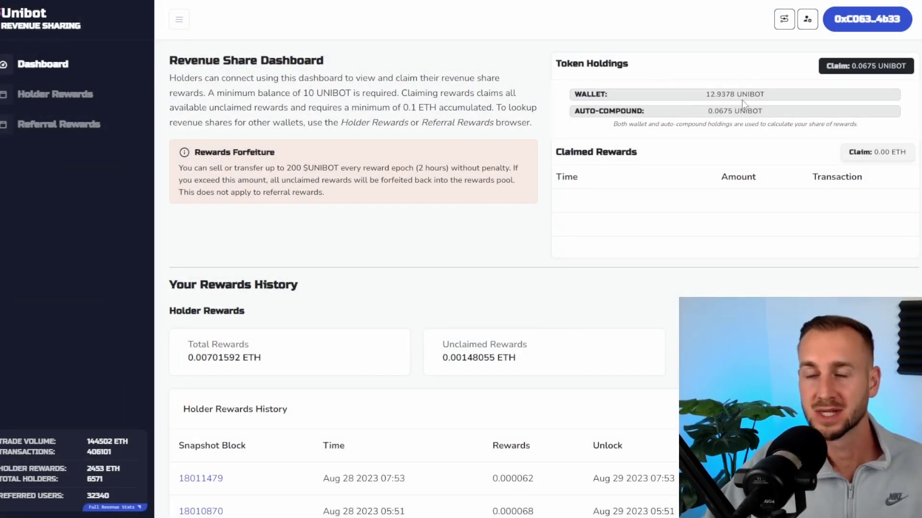
{"action": "left_click", "coordinate": [103, 96]}
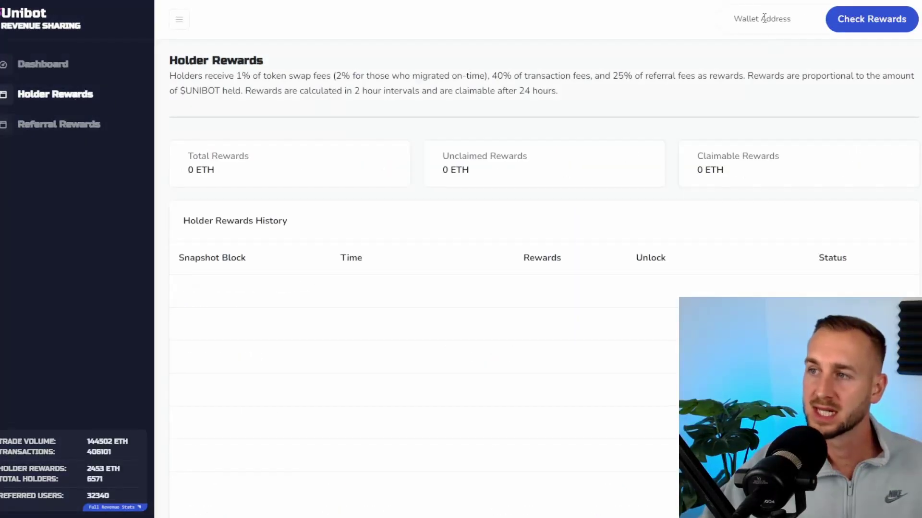
{"action": "key", "text": "ctrl+v"}
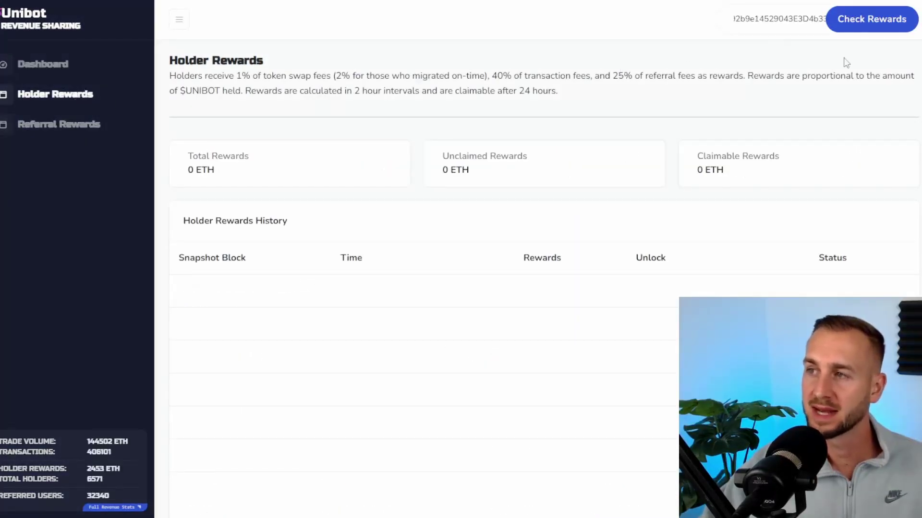
{"action": "left_click", "coordinate": [869, 20]}
{"action": "scroll", "coordinate": [639, 108], "scroll_direction": "down", "scroll_amount": 1}
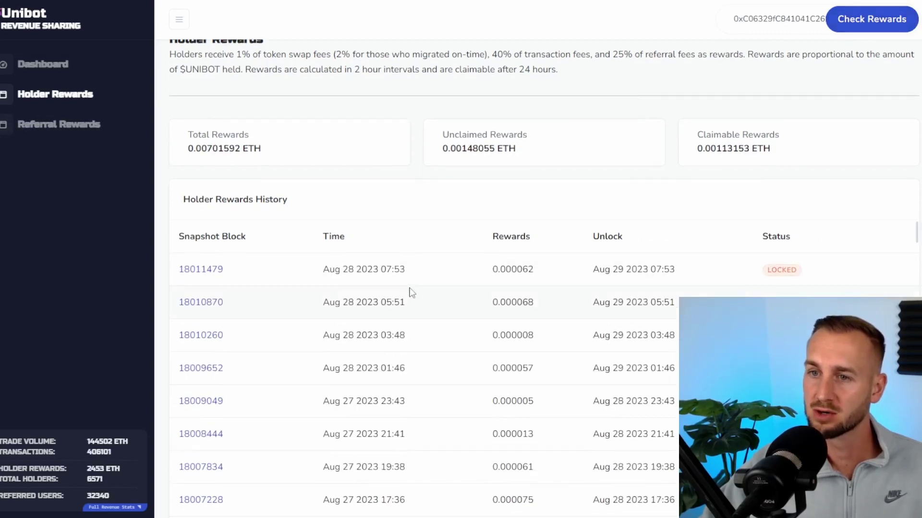
{"action": "scroll", "coordinate": [592, 308], "scroll_direction": "down", "scroll_amount": 2}
{"action": "scroll", "coordinate": [593, 306], "scroll_direction": "down", "scroll_amount": 15}
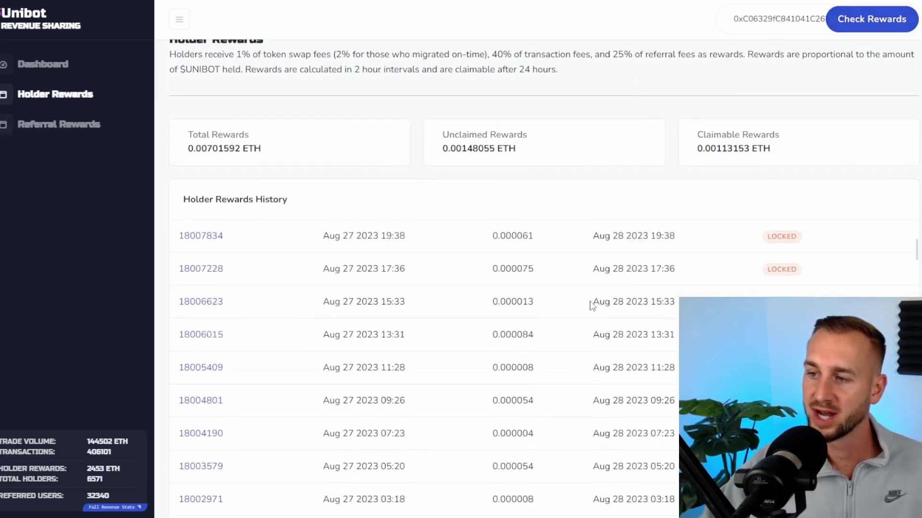
{"action": "scroll", "coordinate": [579, 346], "scroll_direction": "up", "scroll_amount": 15}
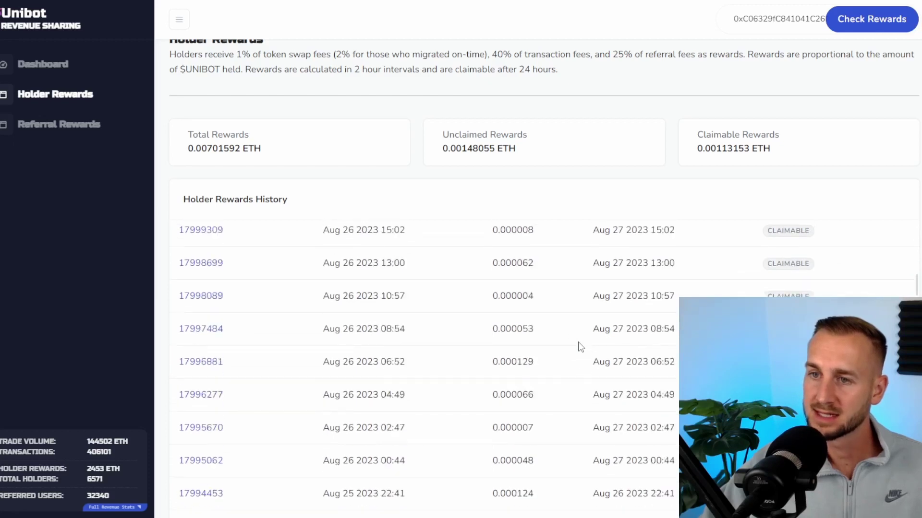
Look up the wallet address under Referral Rewards and check its total referrals and total rewards
{"action": "left_click", "coordinate": [84, 125]}
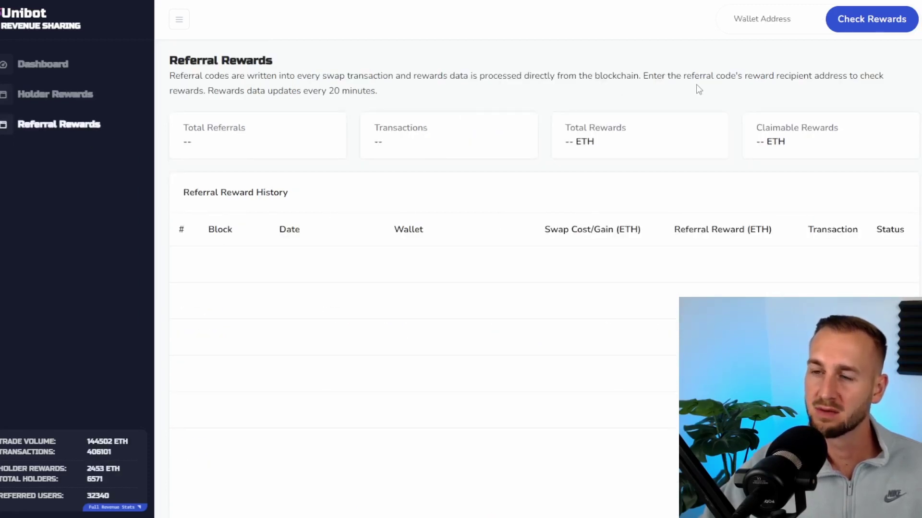
{"action": "key", "text": "ctrl+v"}
{"action": "left_click", "coordinate": [873, 19]}
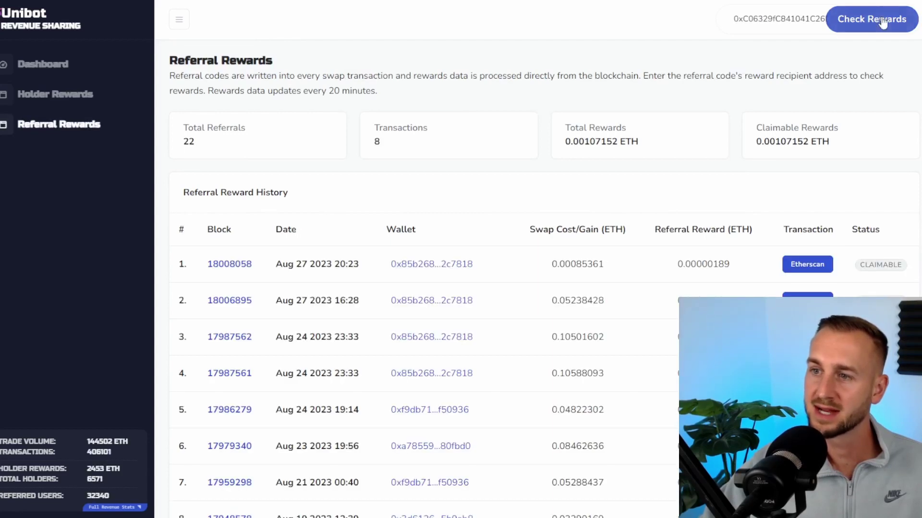
{"action": "left_click_drag", "start_coordinate": [194, 148], "coordinate": [174, 148]}
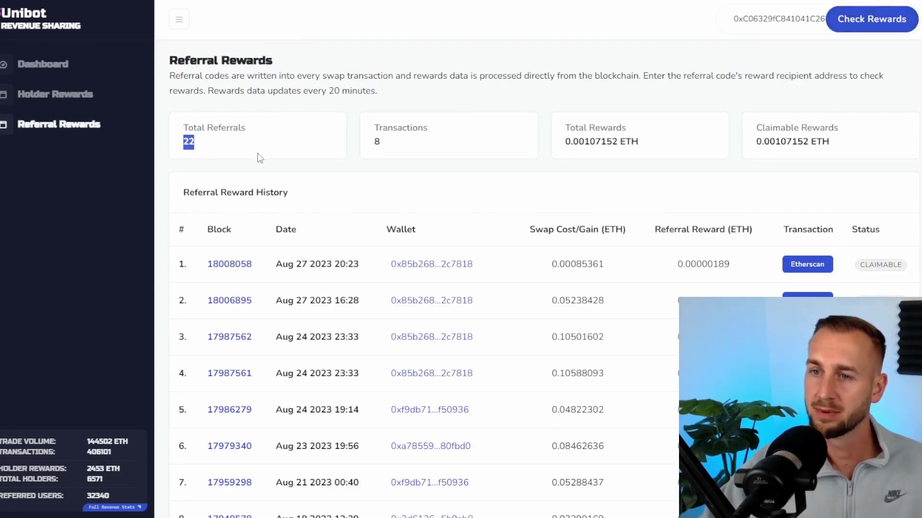
{"action": "left_click", "coordinate": [260, 155]}
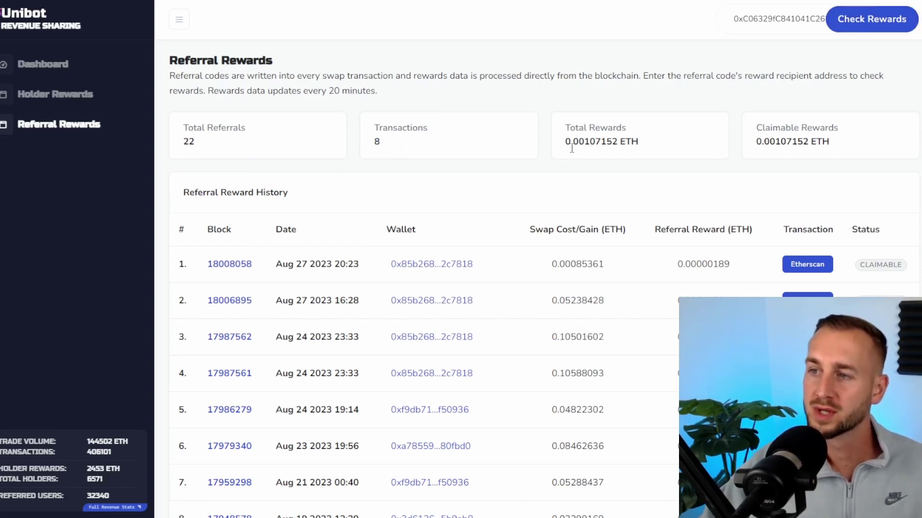
{"action": "left_click_drag", "start_coordinate": [585, 145], "coordinate": [611, 145]}
{"action": "left_click", "coordinate": [684, 148]}
{"action": "left_click", "coordinate": [698, 144]}
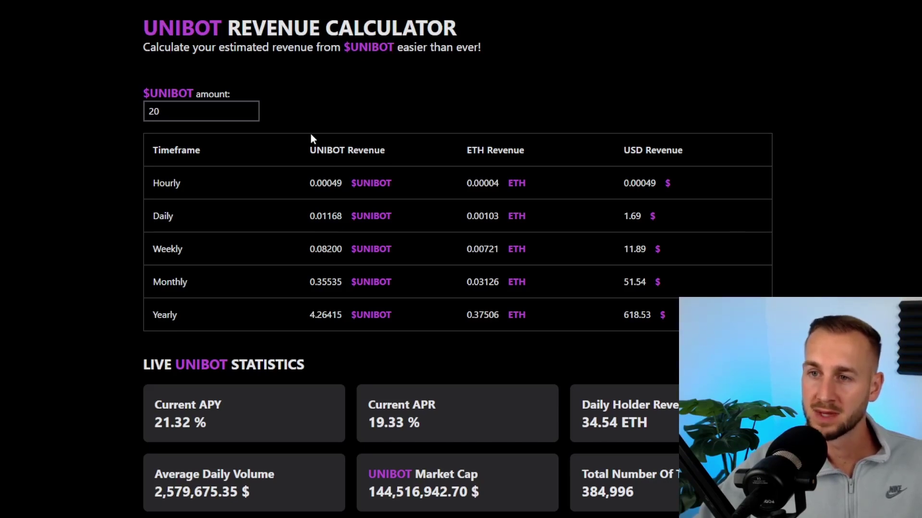
Set the $UNIBOT amount to 10 in the Unibot Revenue Calculator to estimate the revenue per timeframe
{"action": "left_click_drag", "start_coordinate": [186, 113], "coordinate": [127, 111]}
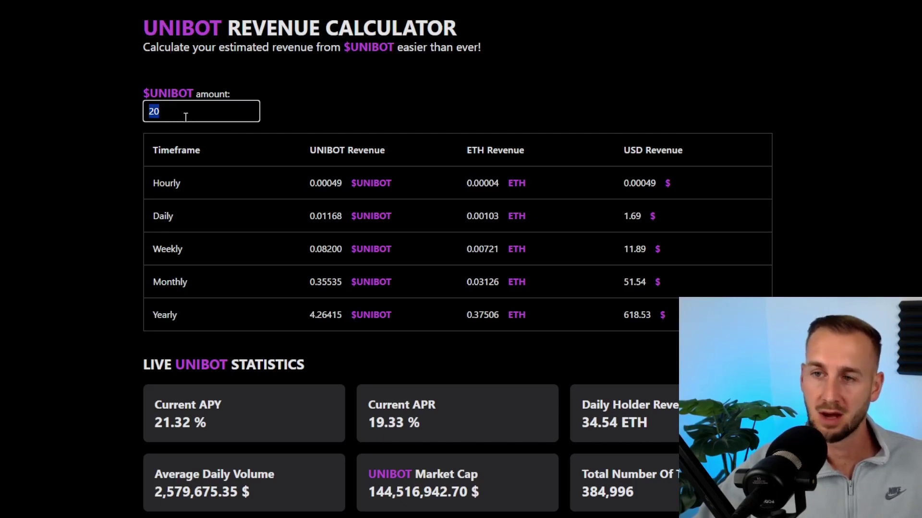
{"action": "type", "text": "10"}
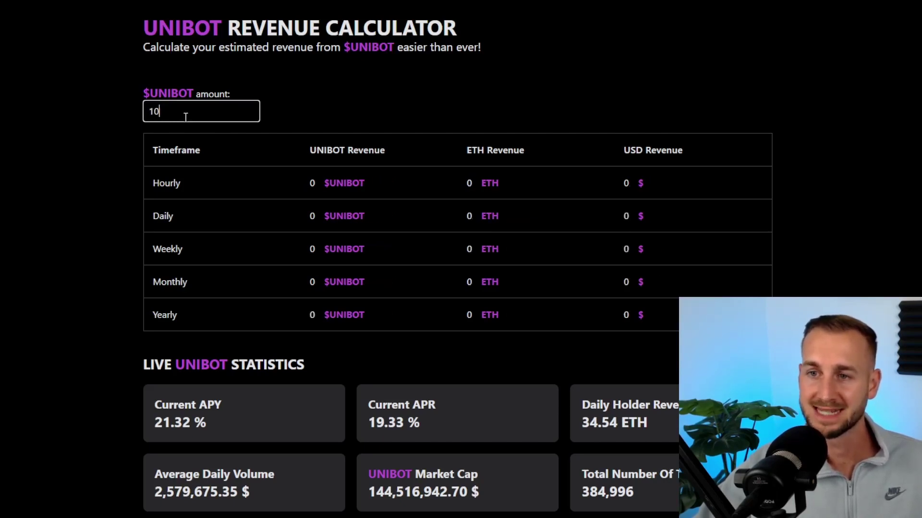
{"action": "left_click", "coordinate": [280, 108]}
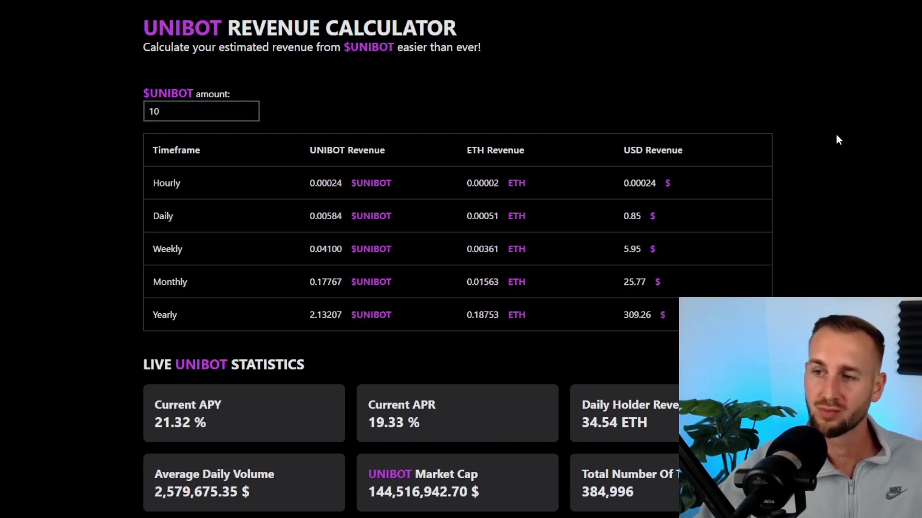
Examine the Current APR and Current APY in the live Unibot statistics, and return to the revenue table
{"action": "scroll", "coordinate": [836, 137], "scroll_direction": "down", "scroll_amount": 1}
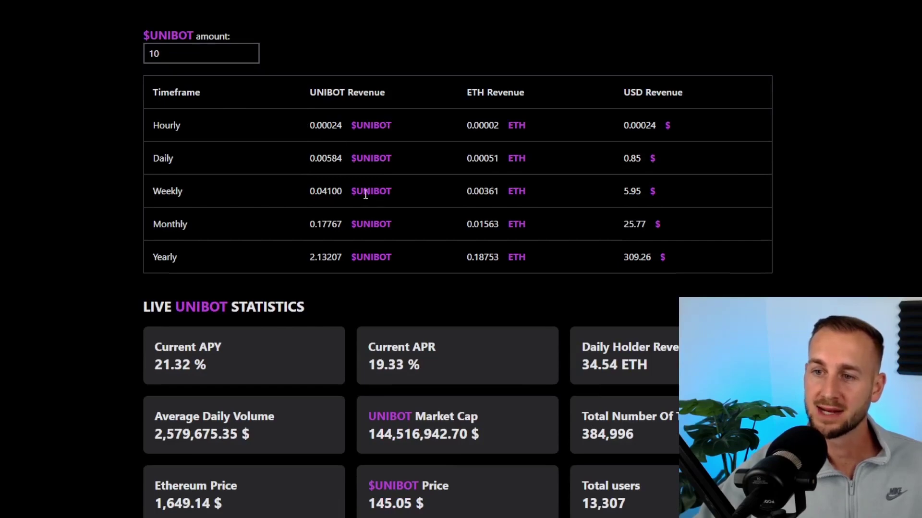
{"action": "scroll", "coordinate": [353, 216], "scroll_direction": "down", "scroll_amount": 1}
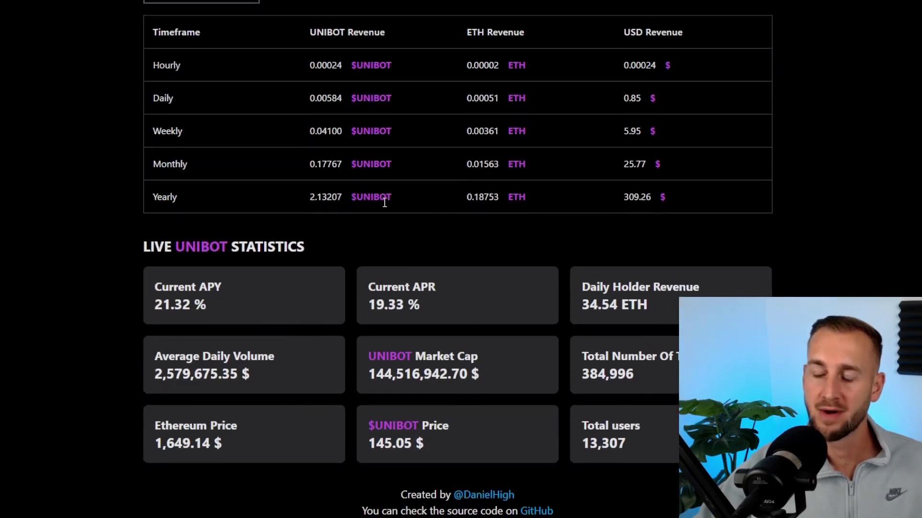
{"action": "left_click_drag", "start_coordinate": [369, 303], "coordinate": [462, 307]}
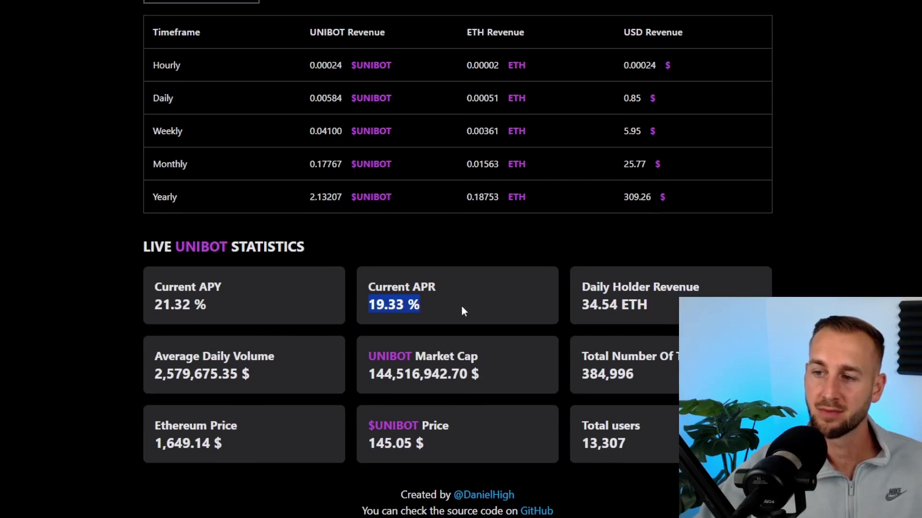
{"action": "left_click", "coordinate": [413, 301]}
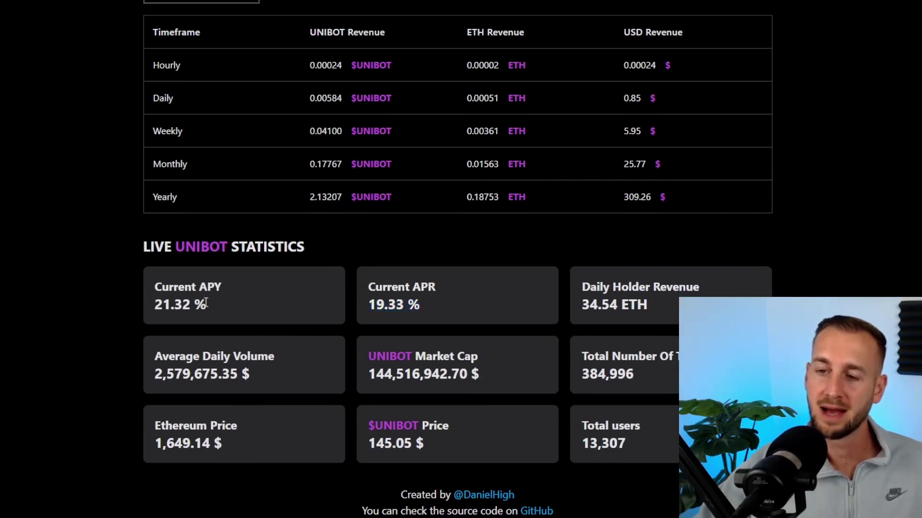
{"action": "left_click_drag", "start_coordinate": [206, 304], "coordinate": [149, 302]}
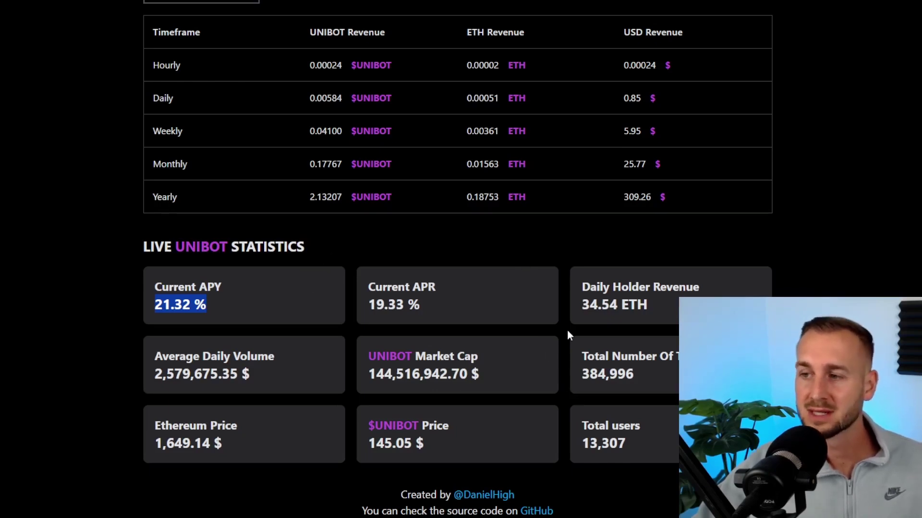
{"action": "scroll", "coordinate": [574, 367], "scroll_direction": "up", "scroll_amount": 3}
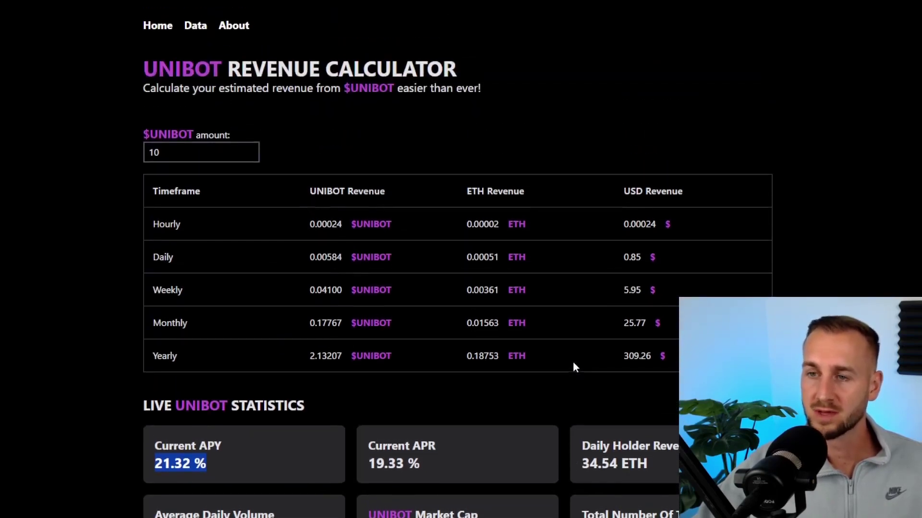
{"action": "left_click", "coordinate": [574, 363]}
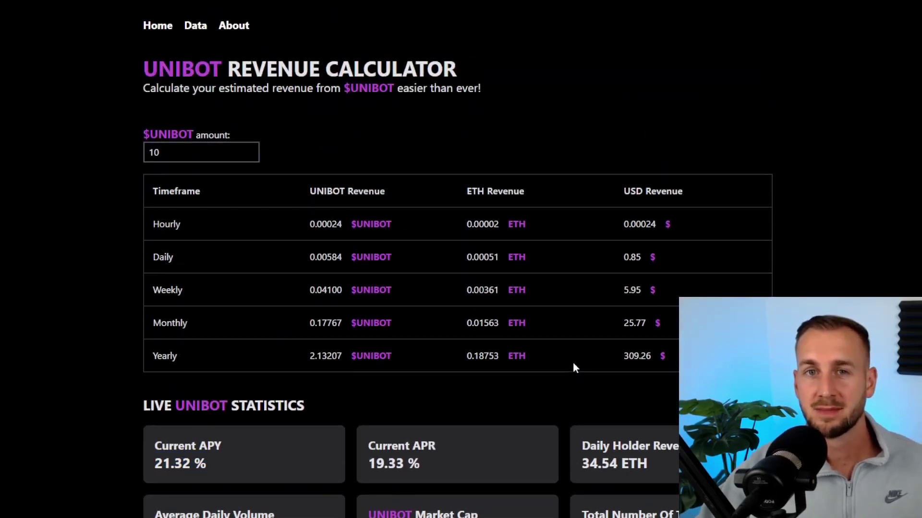